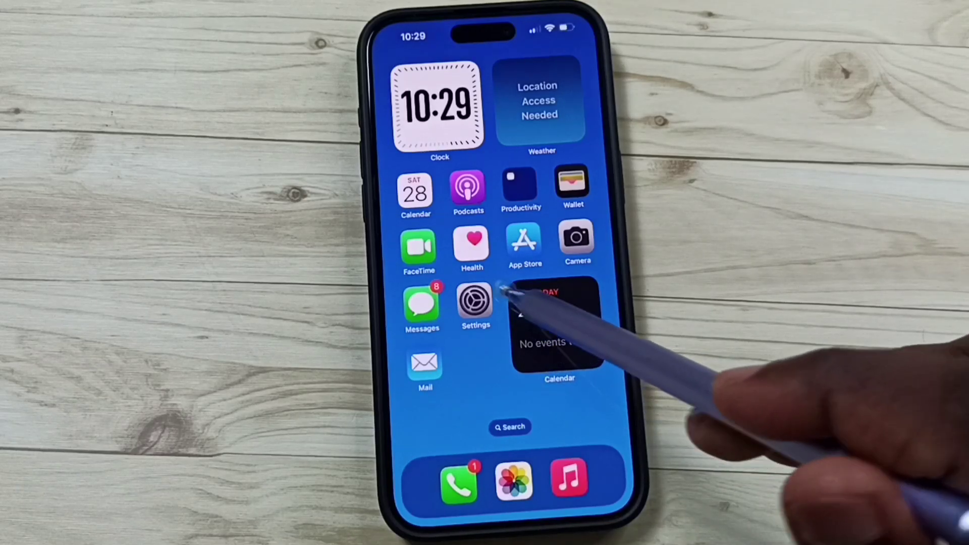
- Go to Screen Time's Content & Privacy Restrictions from the home screen
click(478, 300)
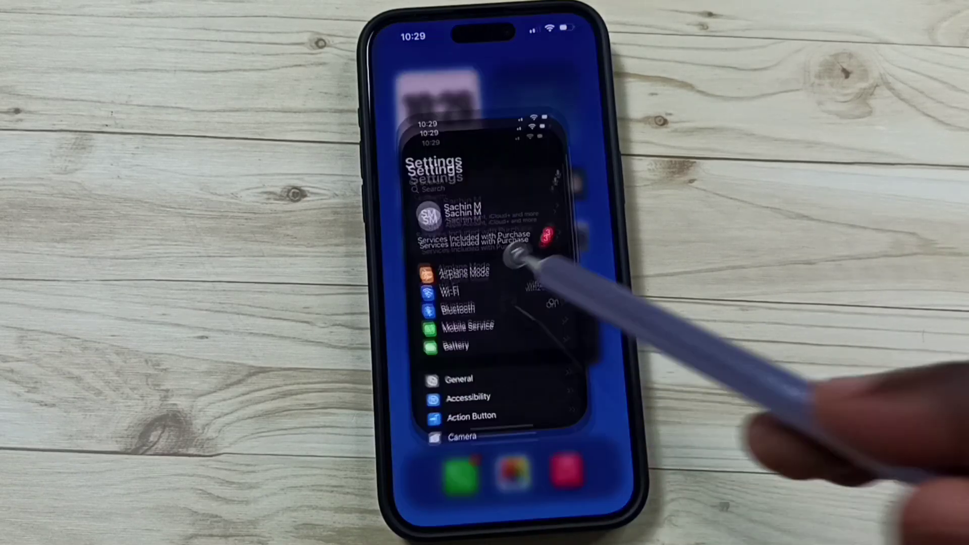
drag(559, 424, 567, 174)
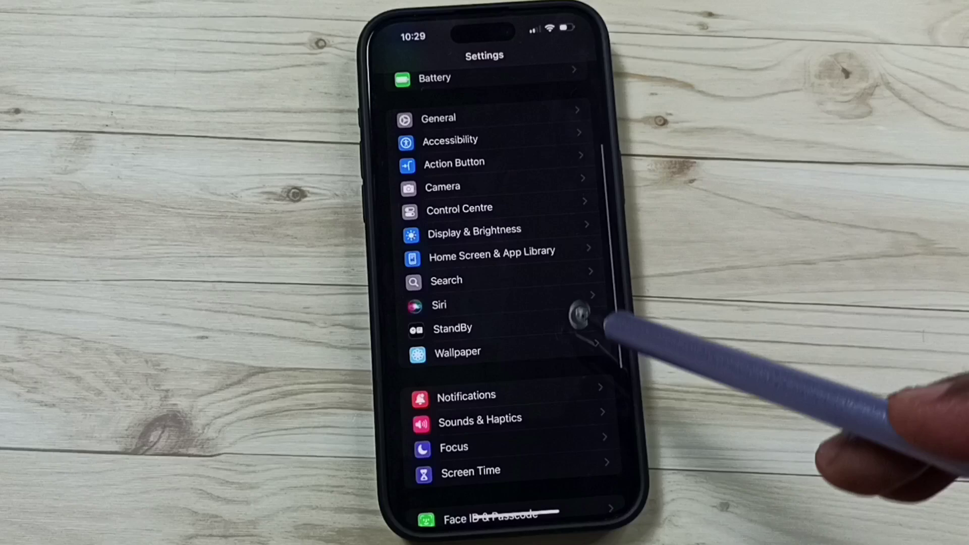
drag(567, 353, 539, 234)
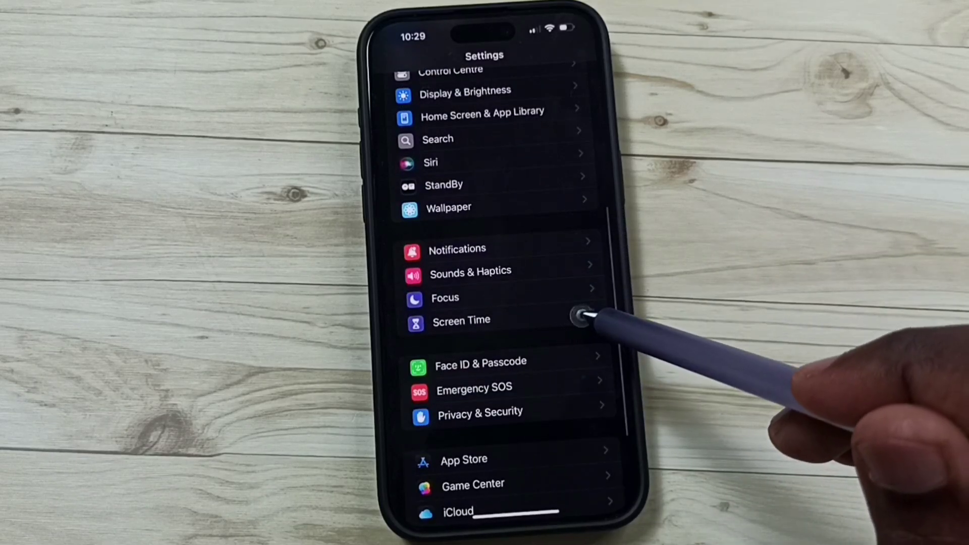
click(576, 316)
scroll(553, 398, down, 2)
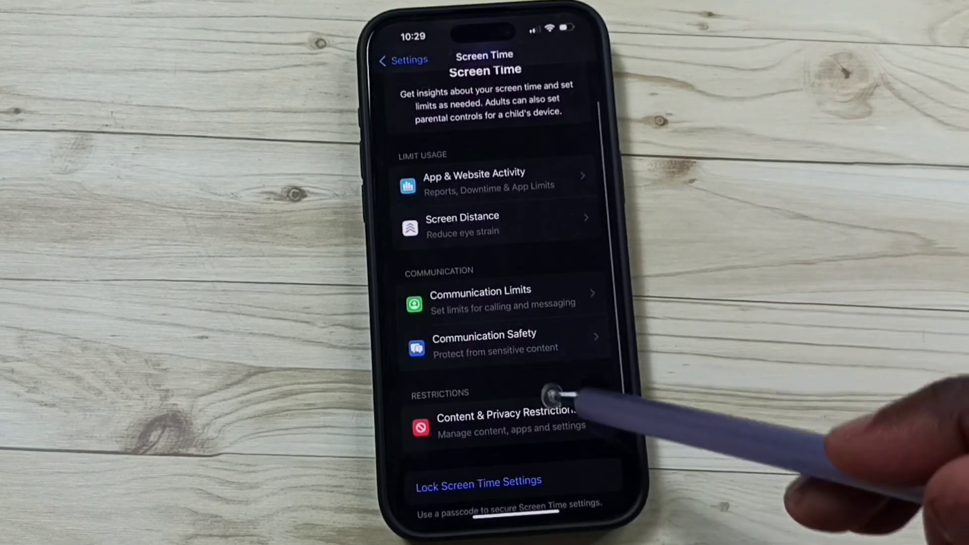
click(577, 415)
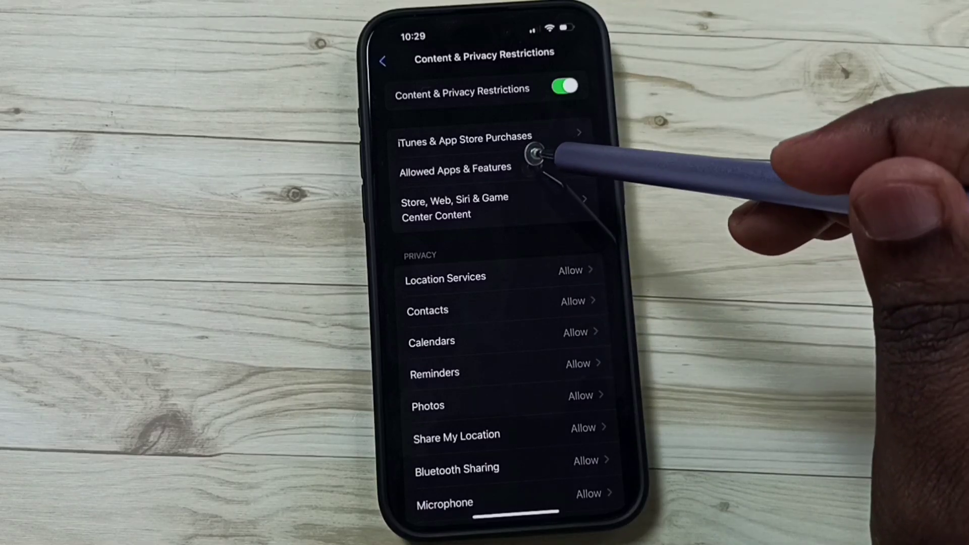
- Switch AirDrop on under Allowed Apps & Features, then go back home
click(524, 154)
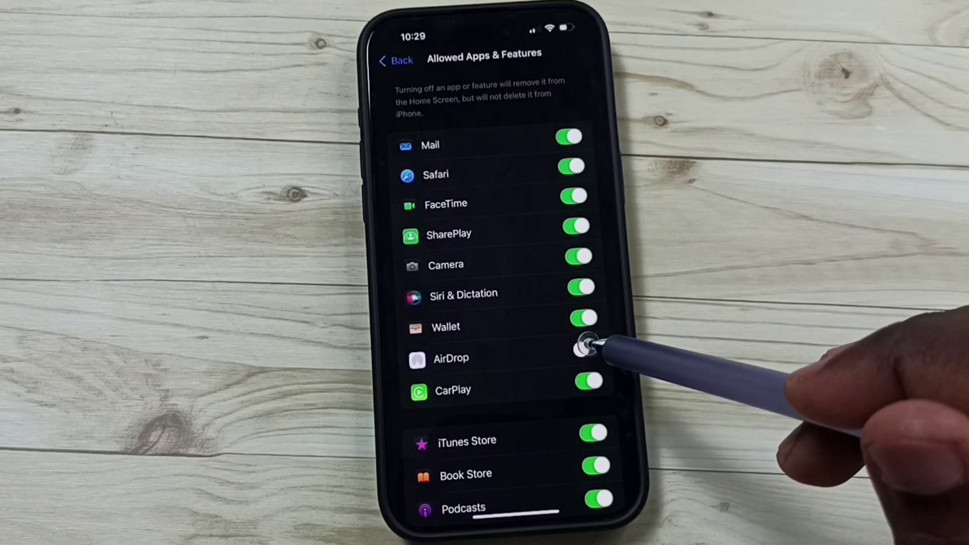
click(583, 350)
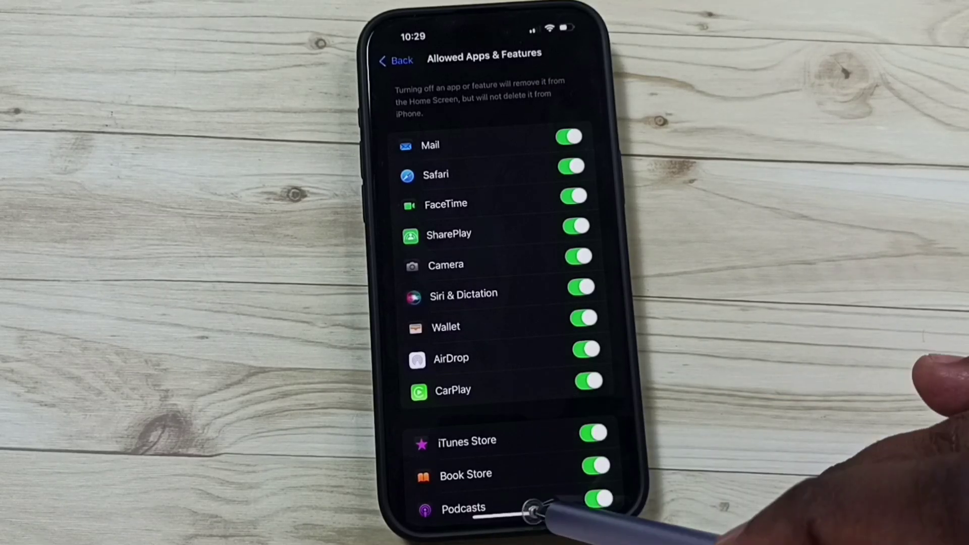
mouse_move(533, 511)
mouse_down()
mouse_move(584, 353)
mouse_move(616, 372)
mouse_up()
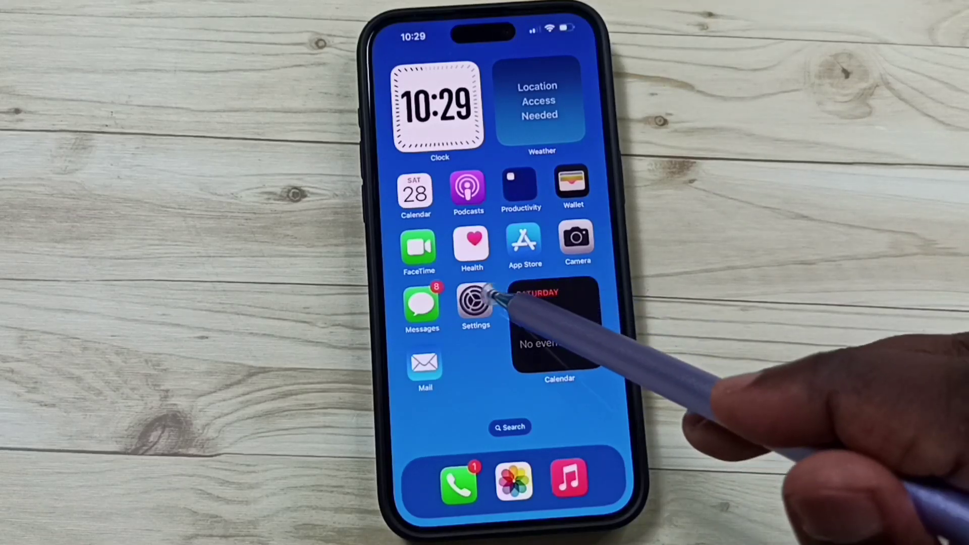
- Launch Settings from the home screen and go to General
click(477, 303)
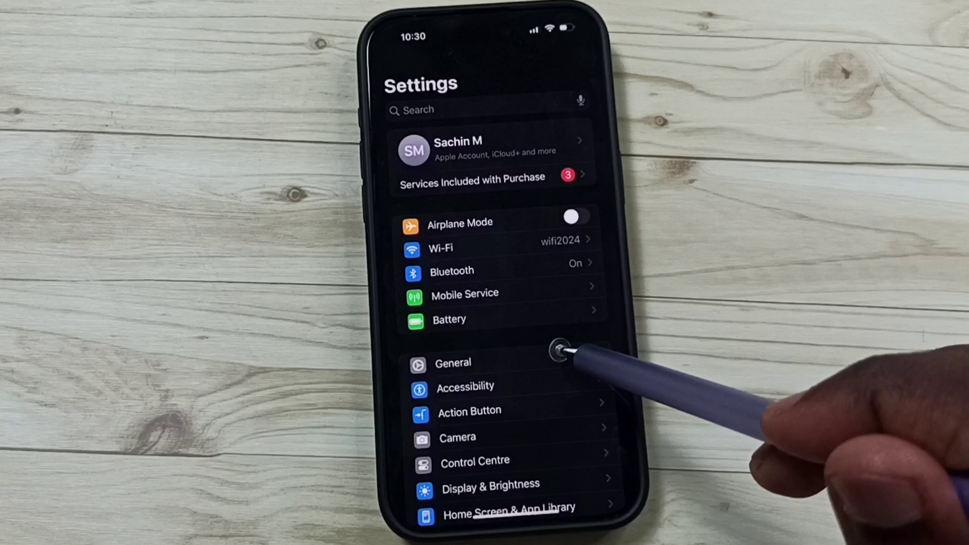
click(559, 356)
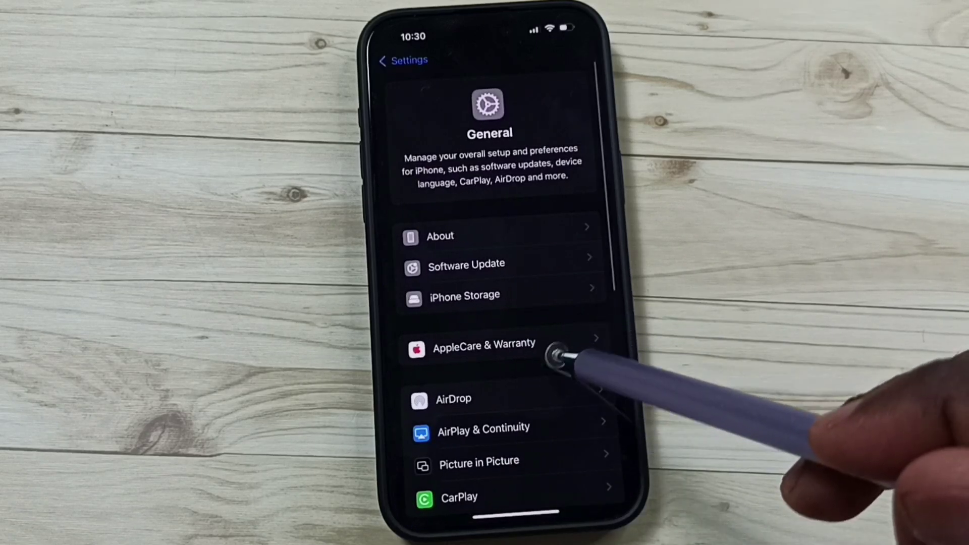
- Turn on AirDrop's Use Mobile Data, then reopen Settings to General
click(560, 390)
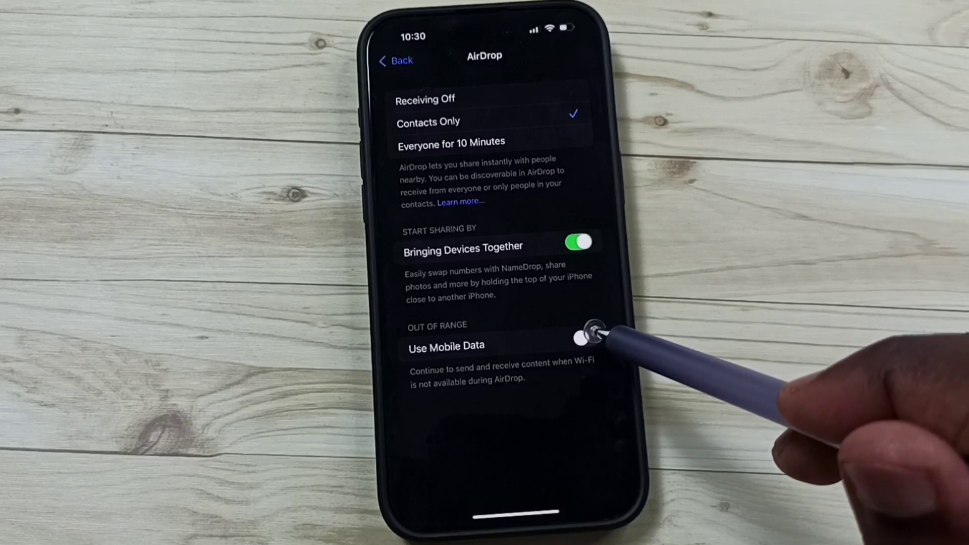
click(583, 339)
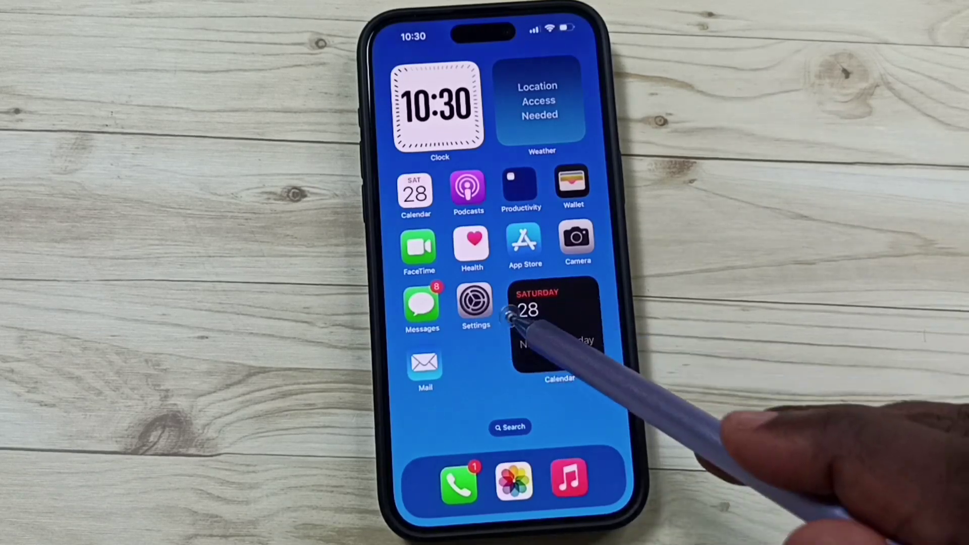
click(477, 302)
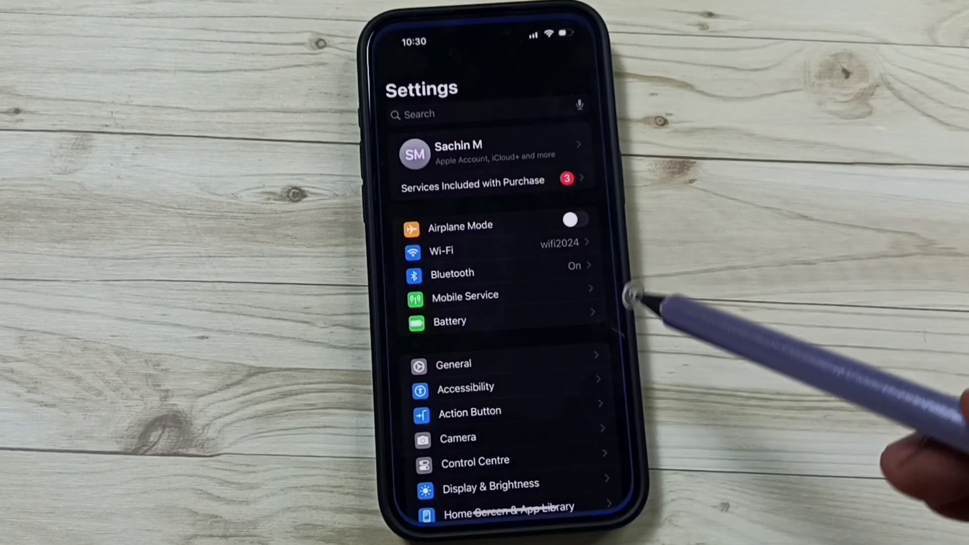
click(574, 356)
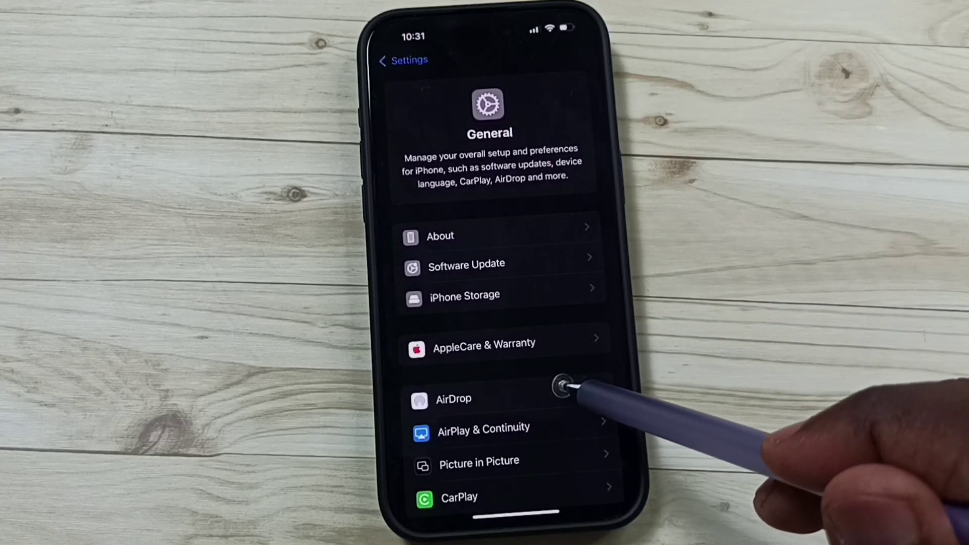
- Set AirDrop receiving to Everyone for 10 Minutes, then reopen Settings to General
click(560, 387)
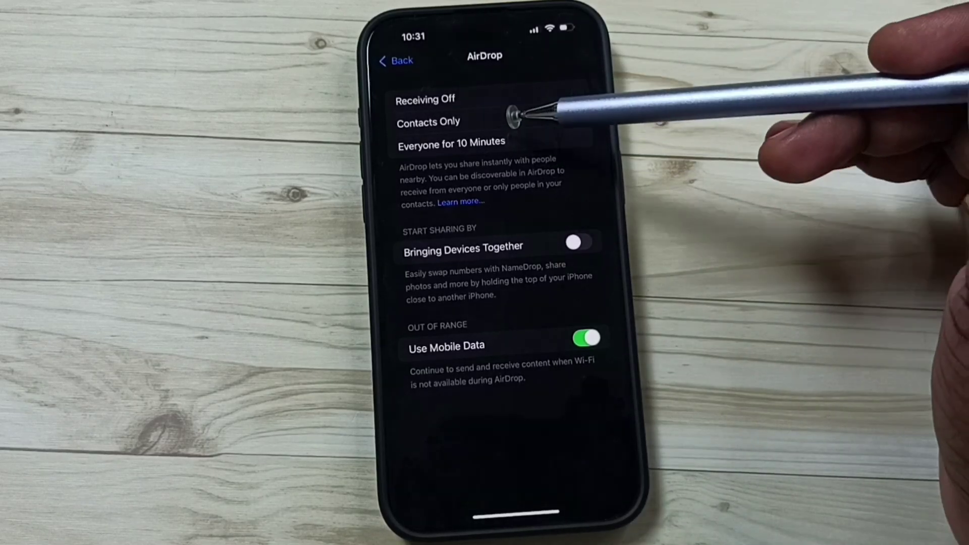
click(527, 141)
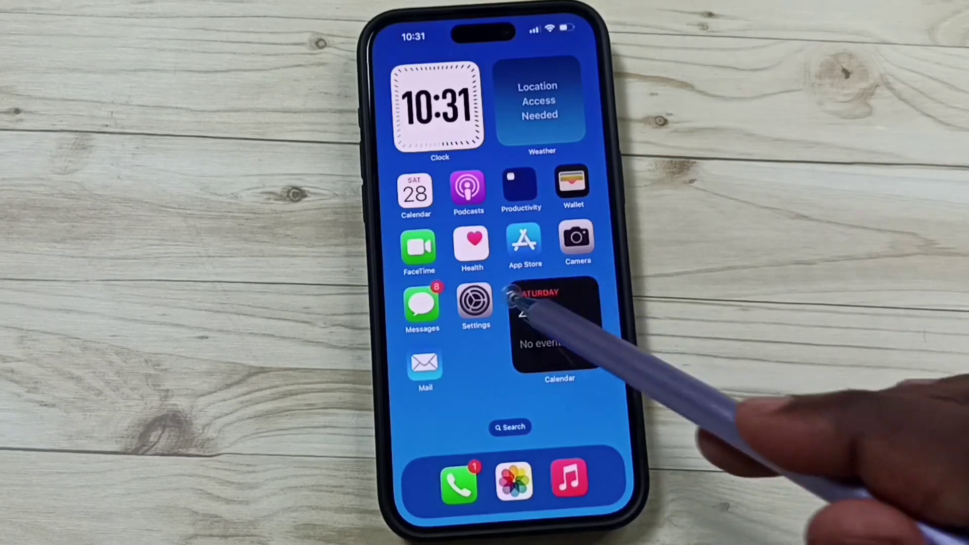
click(477, 302)
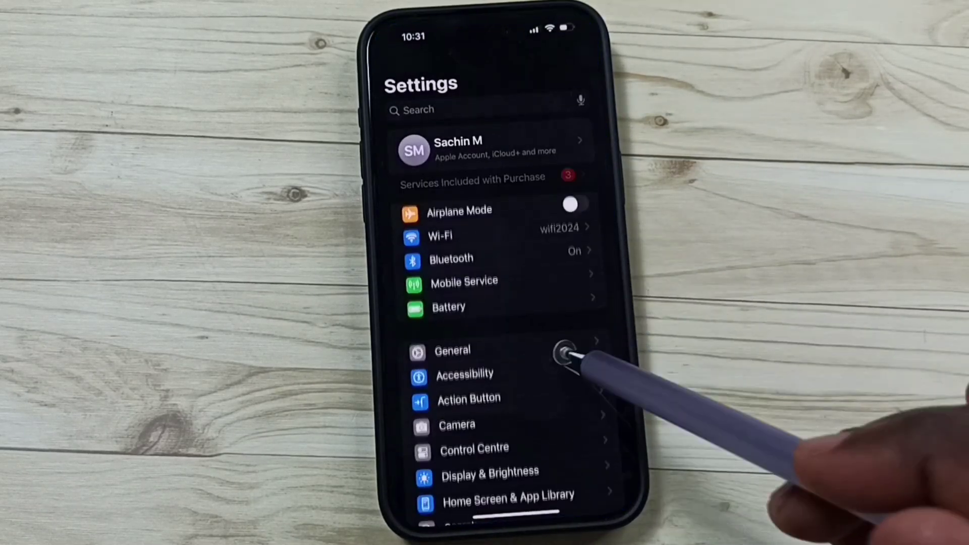
click(556, 353)
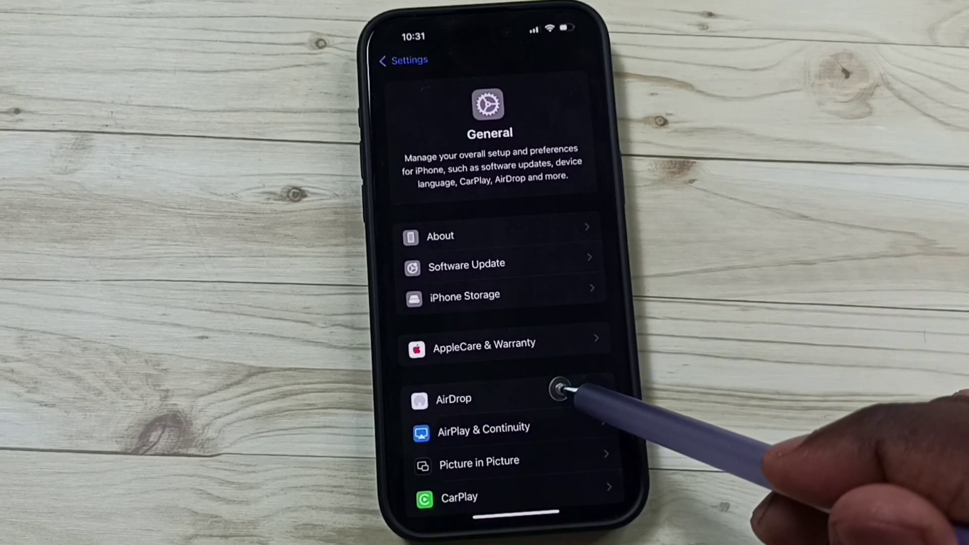
- Turn on the Bringing Devices Together toggle in AirDrop settings
click(558, 390)
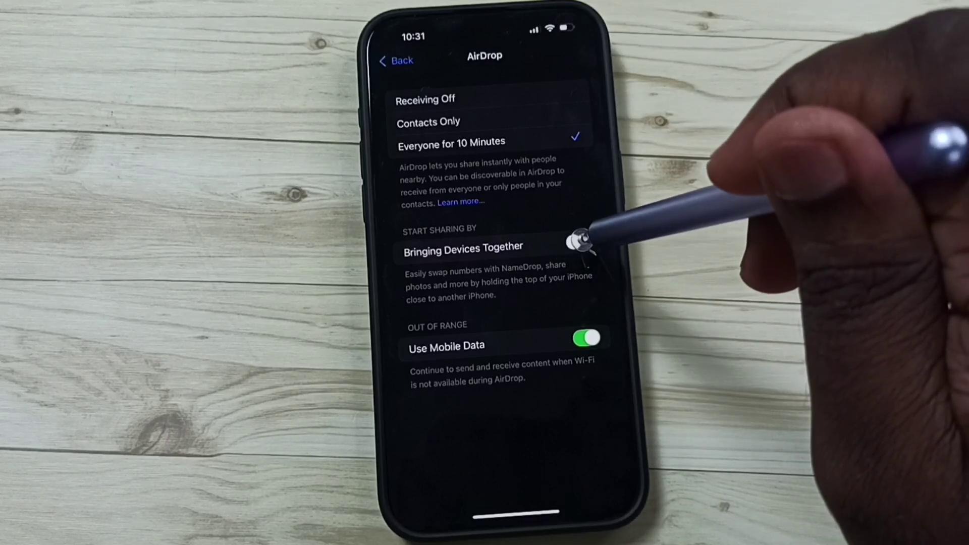
click(576, 242)
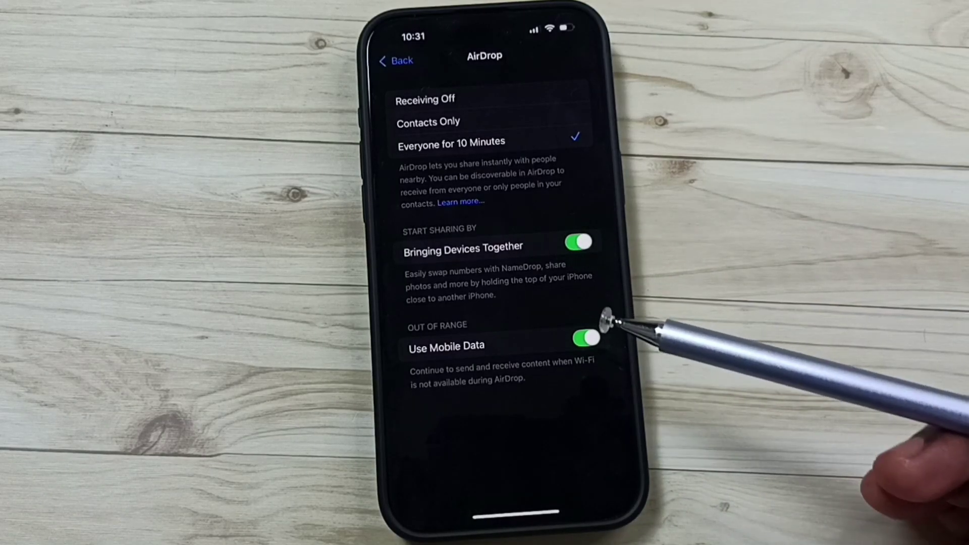